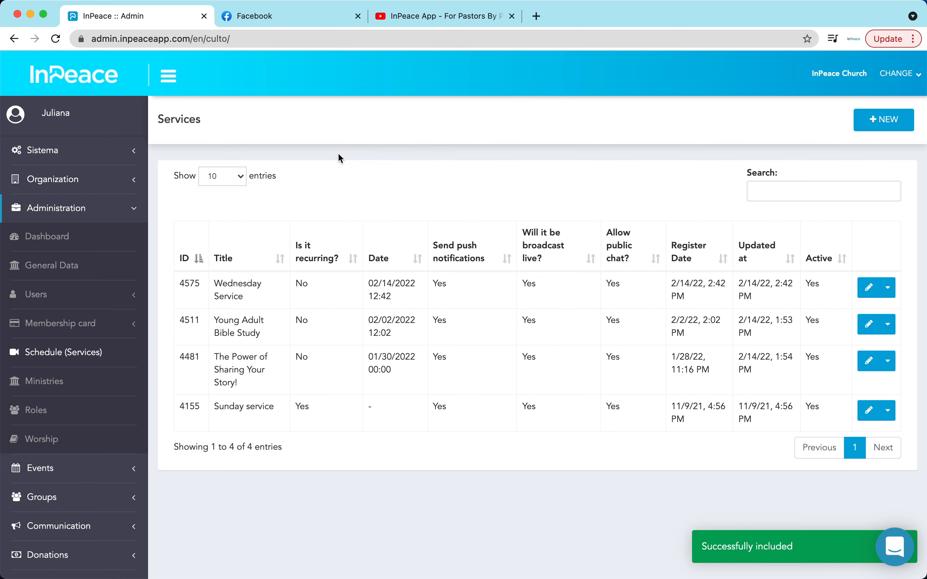
# Step: Switch to Facebook and set up a Go live video for the InPeace App - Live Page, dismissing the crossposting tip
pyautogui.click(276, 18)
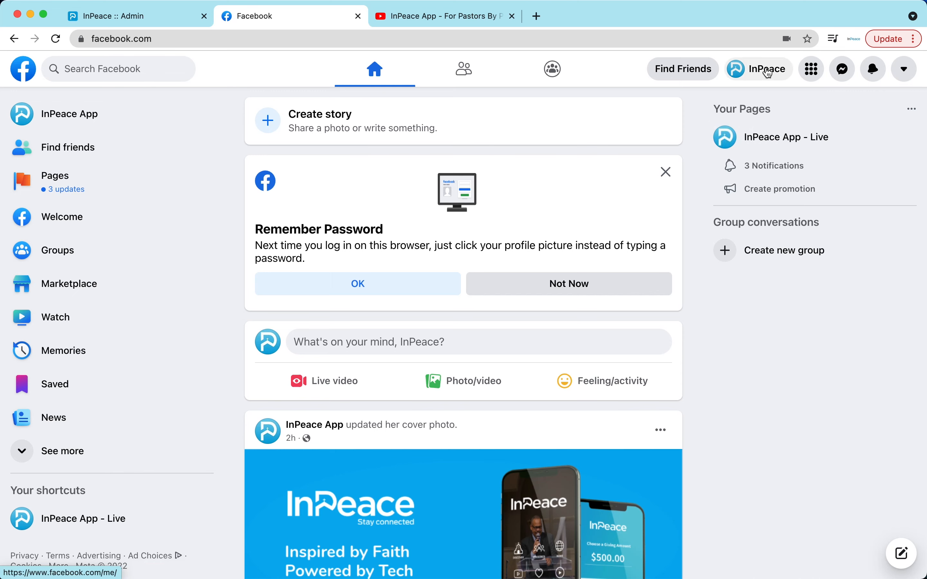
pyautogui.click(763, 135)
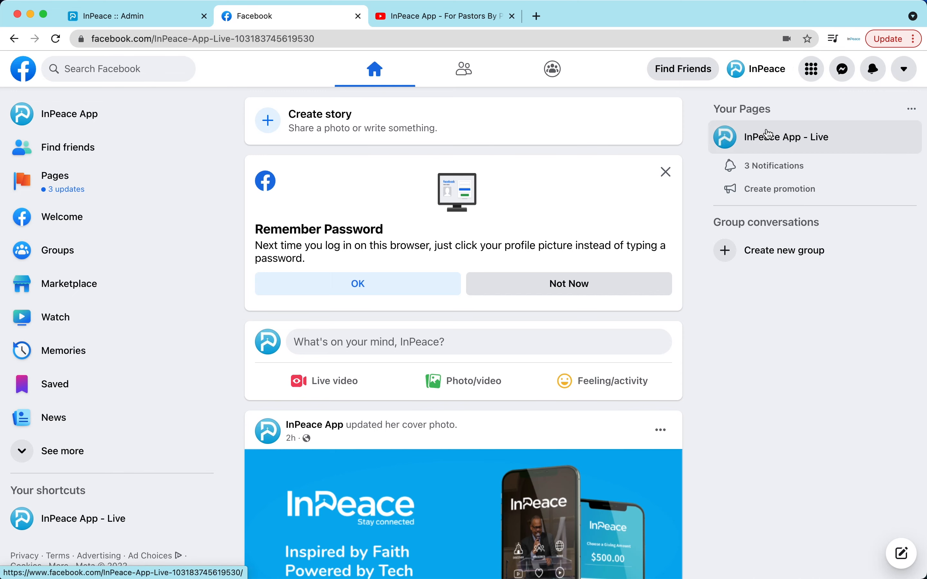
pyautogui.scroll(5, 505, 235)
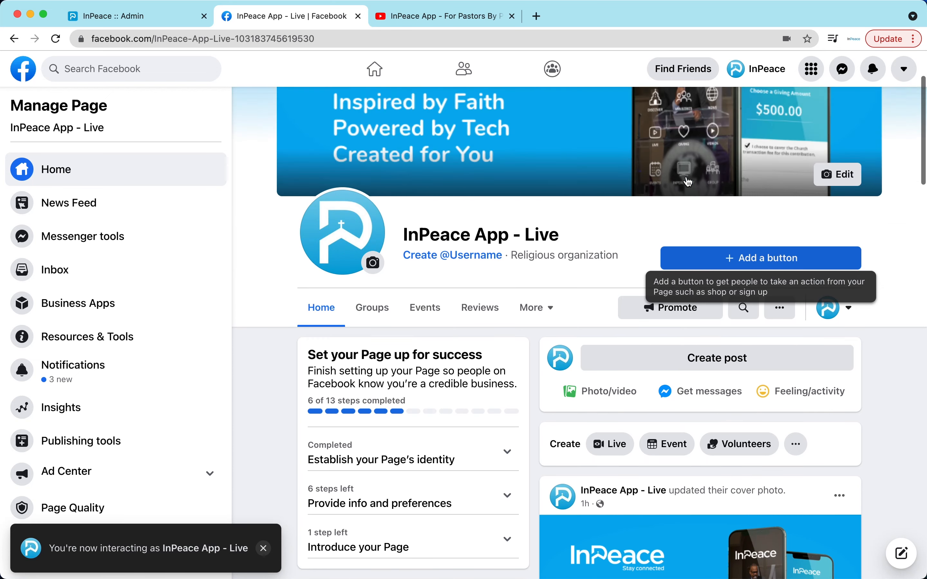
pyautogui.scroll(-4, 505, 235)
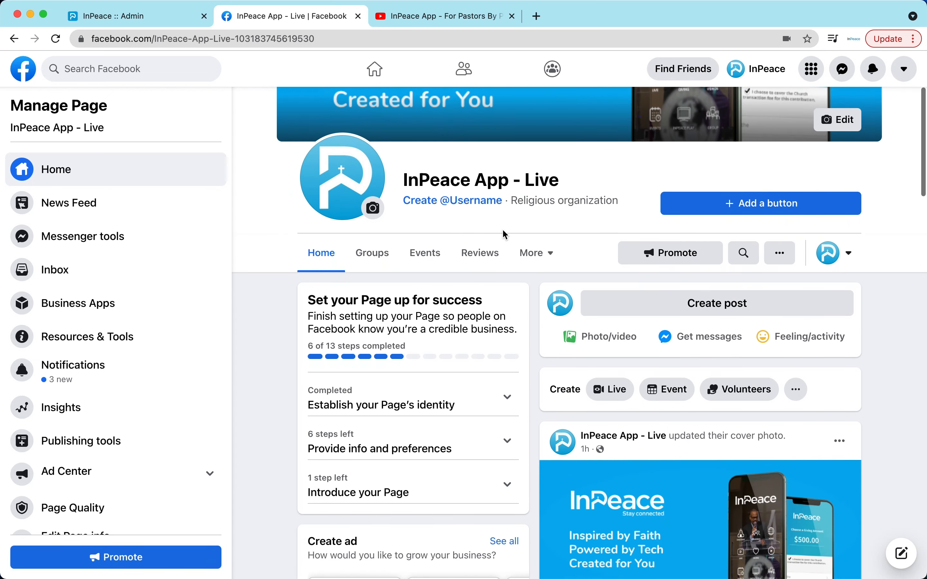
pyautogui.click(621, 402)
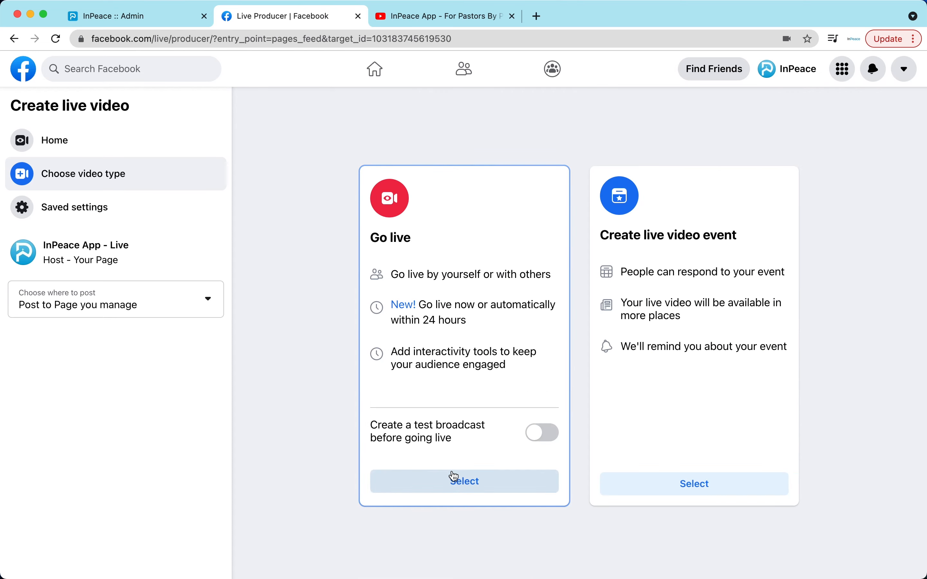
pyautogui.click(453, 484)
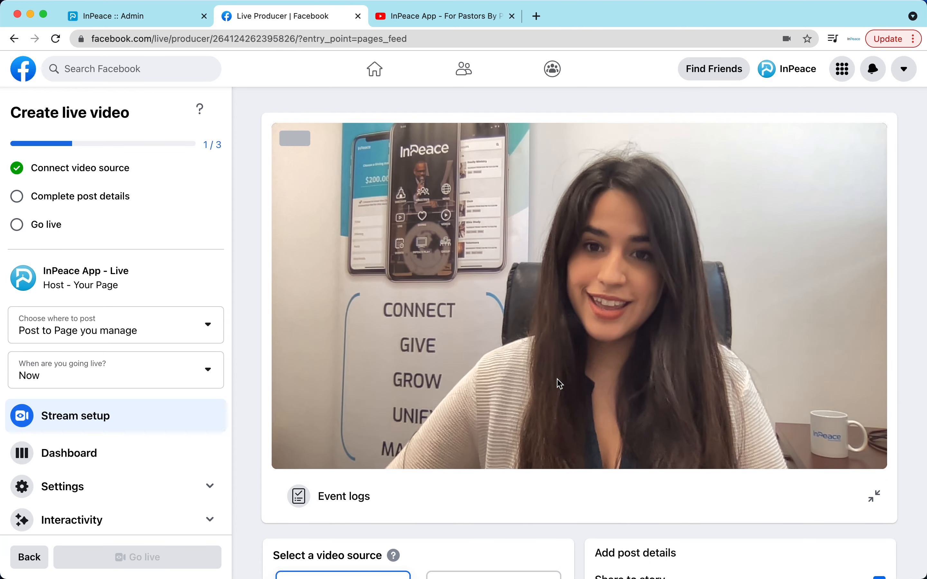
pyautogui.click(442, 413)
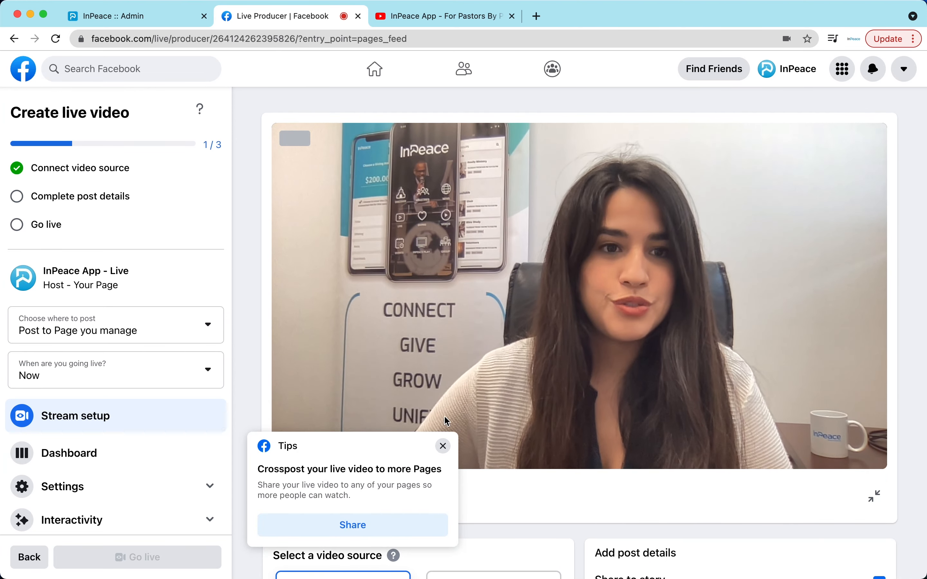
pyautogui.click(443, 446)
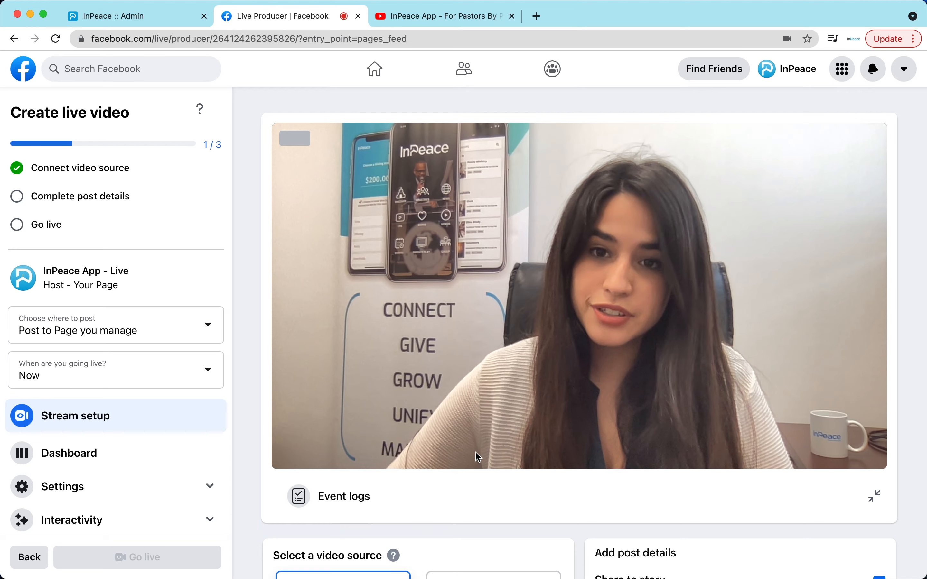
# Step: With Webcam as the video source, choose FaceTime HD Camera as the camera and Blue Snowball (0d8c:0005) as the microphone
pyautogui.scroll(-2, 478, 457)
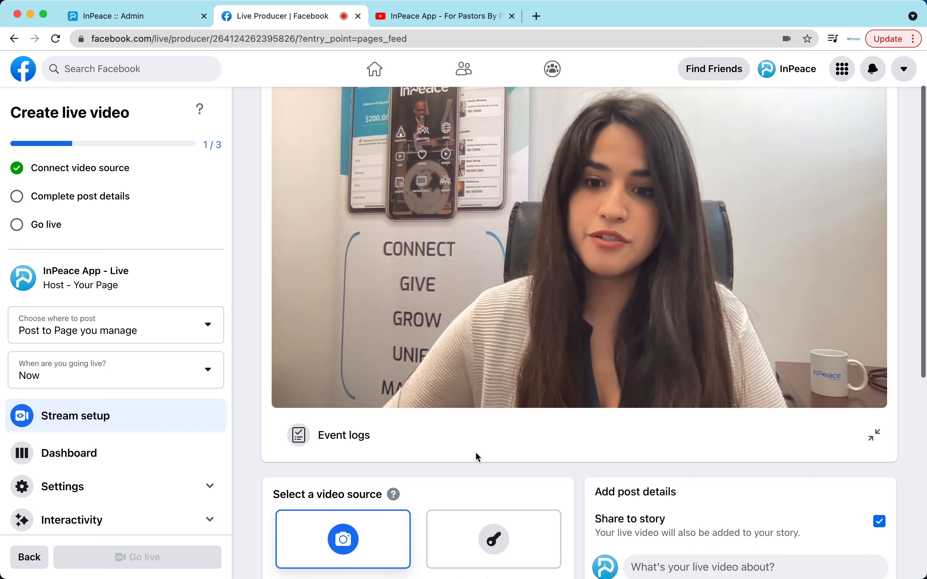
pyautogui.scroll(-10, 477, 453)
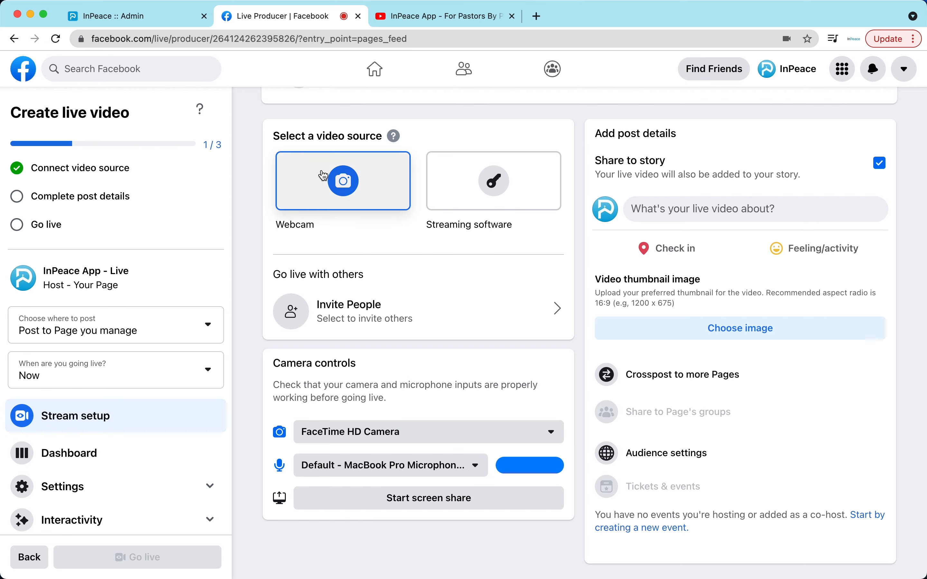
pyautogui.scroll(1, 310, 209)
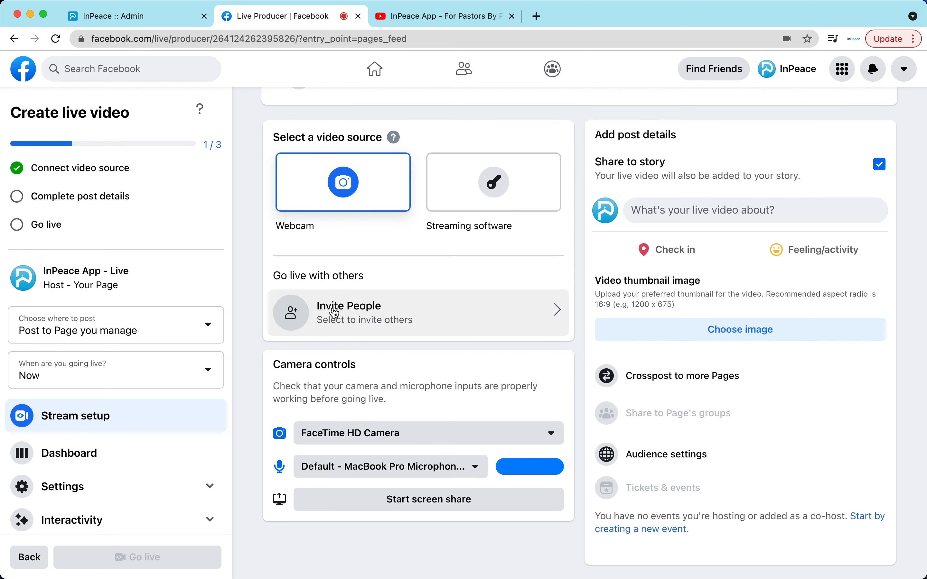
pyautogui.click(433, 434)
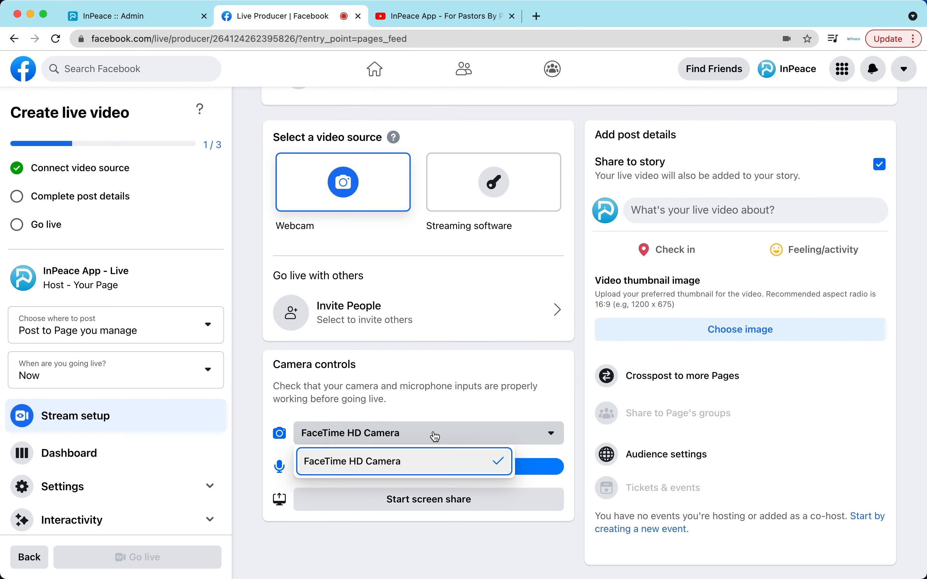
pyautogui.click(429, 461)
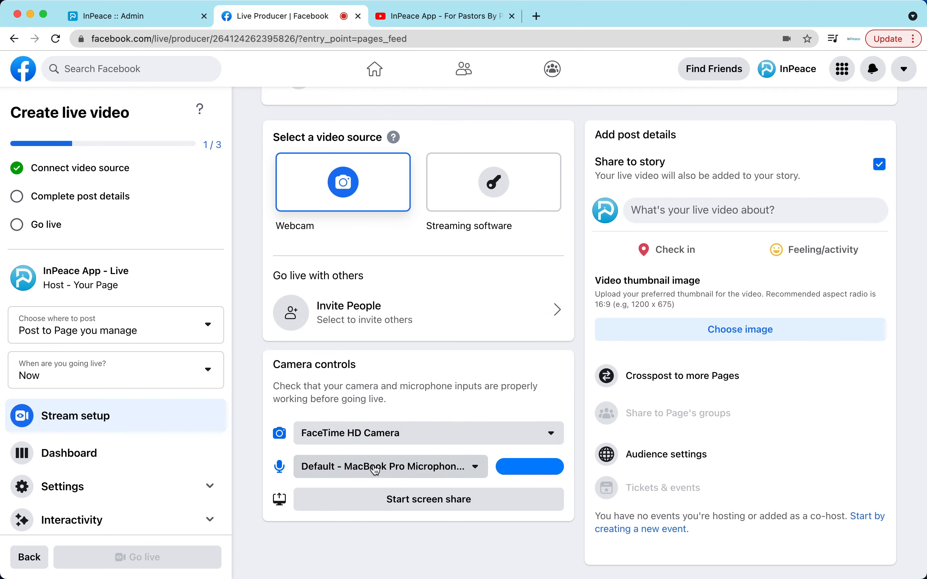
pyautogui.click(420, 476)
pyautogui.click(336, 531)
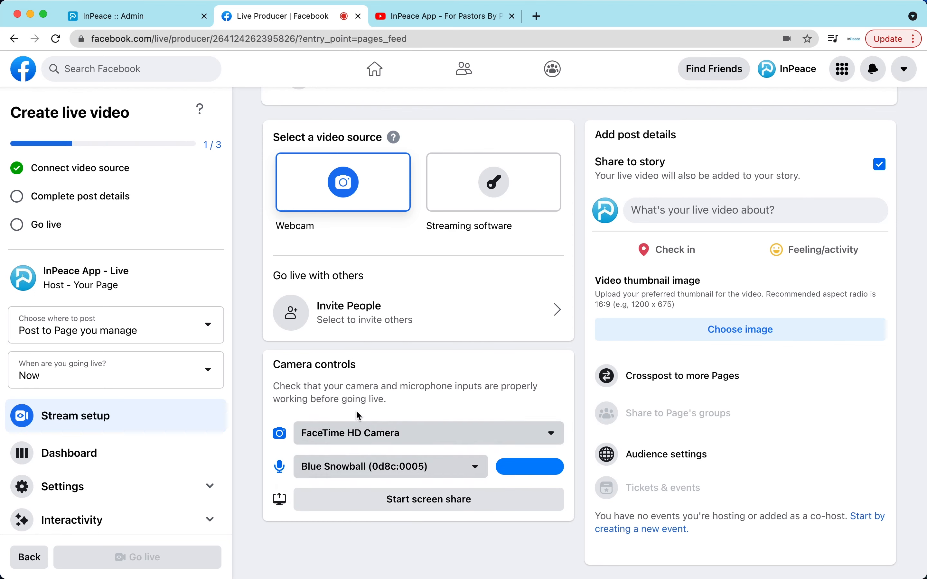
# Step: Share the "InPeace App - For Pastors By Pastors - YouTube" Chrome tab in the live video and dismiss the tab-sharing notice
pyautogui.click(409, 508)
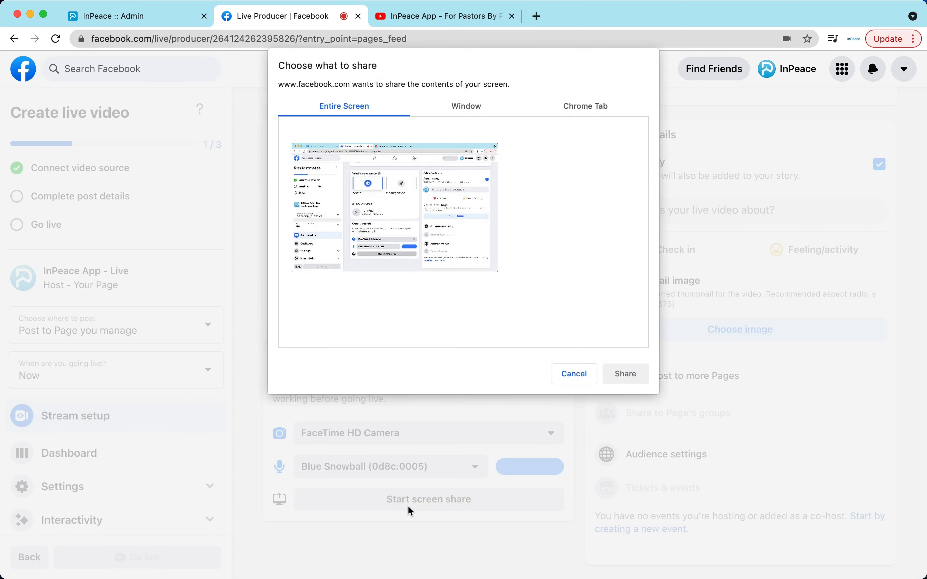
pyautogui.click(572, 96)
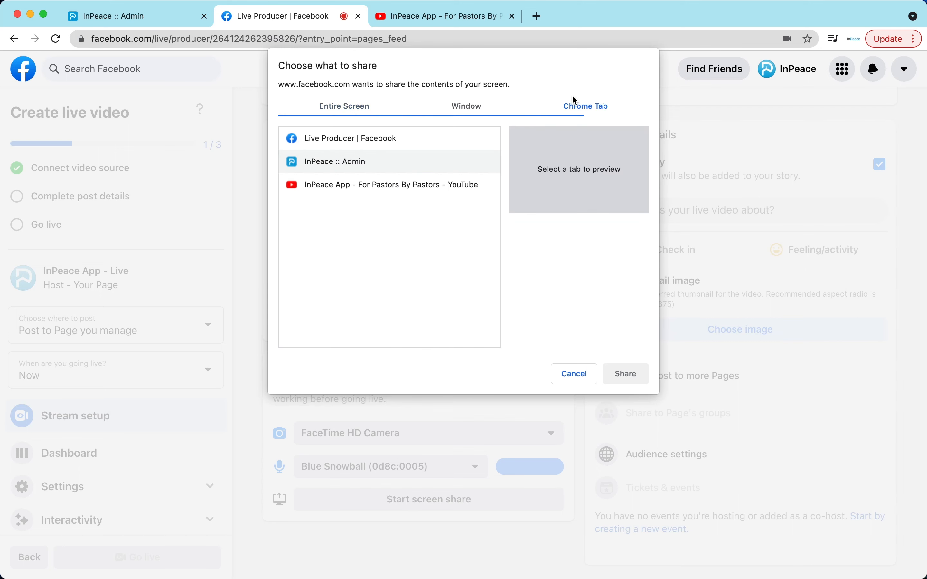
pyautogui.click(406, 187)
pyautogui.click(625, 374)
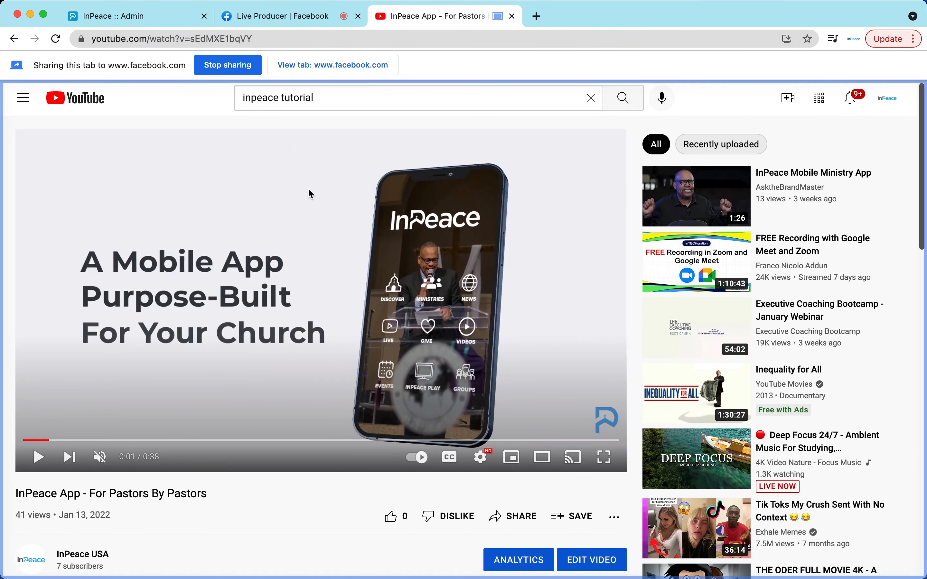
pyautogui.click(284, 16)
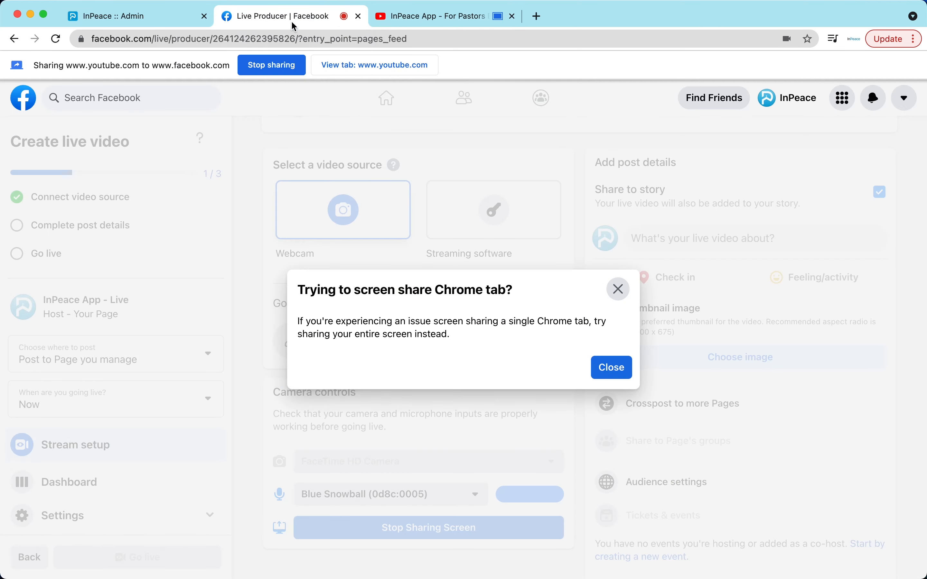
pyautogui.click(612, 368)
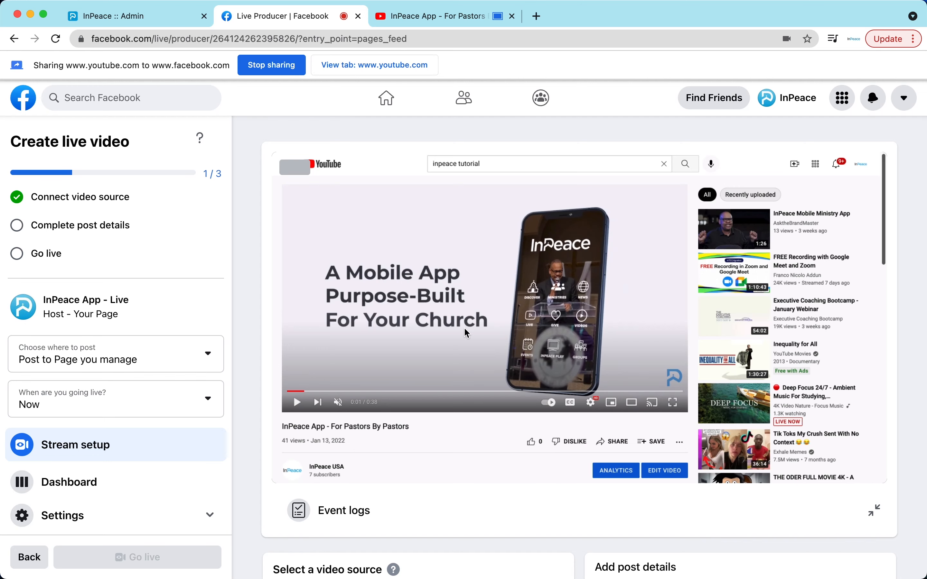
# Step: Save the live post with the title "Wednesday service" and the description "Join us live!", and start the broadcast
pyautogui.scroll(-9, 465, 330)
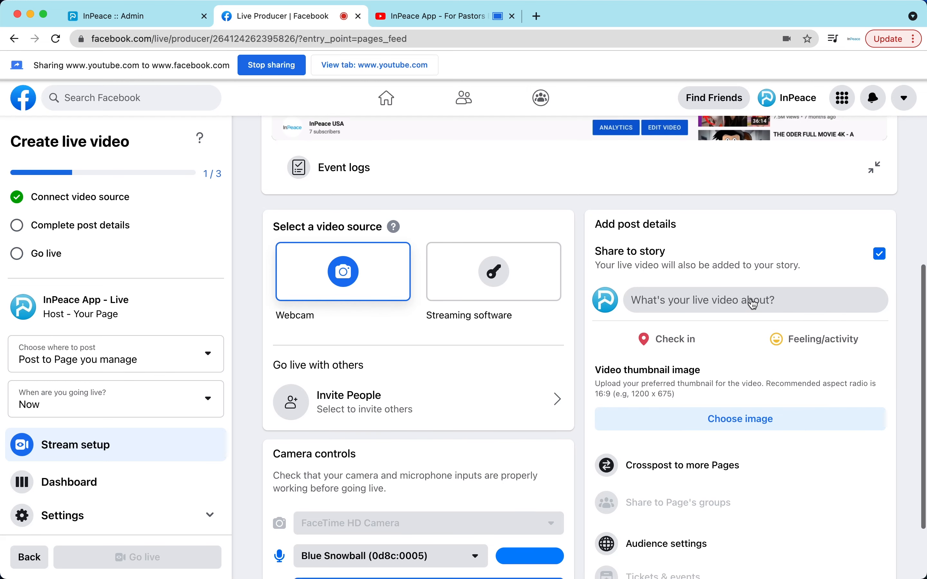
pyautogui.click(751, 300)
pyautogui.click(409, 282)
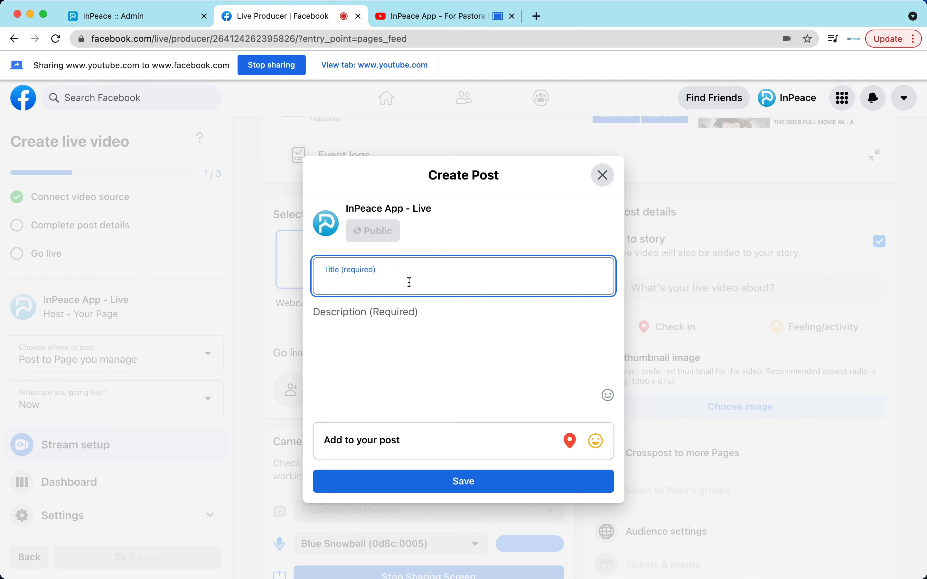
pyautogui.write('Wednesday service')
pyautogui.press('Tab')
pyautogui.write('Join us')
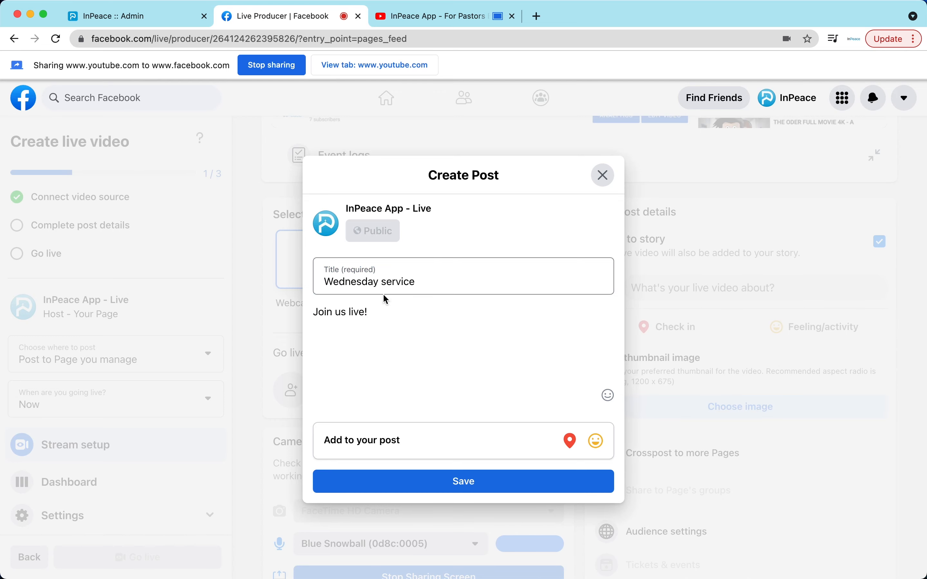
pyautogui.click(473, 478)
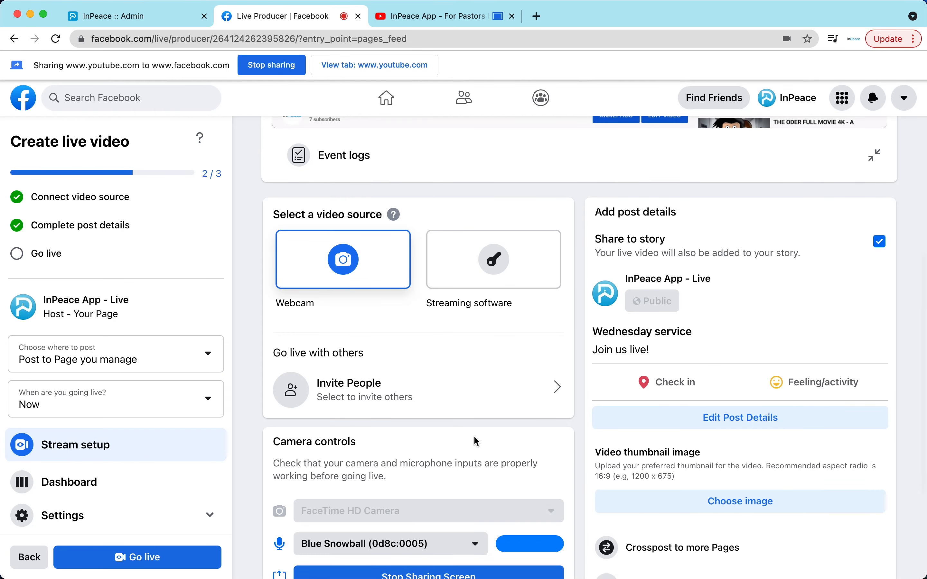
pyautogui.scroll(10, 477, 441)
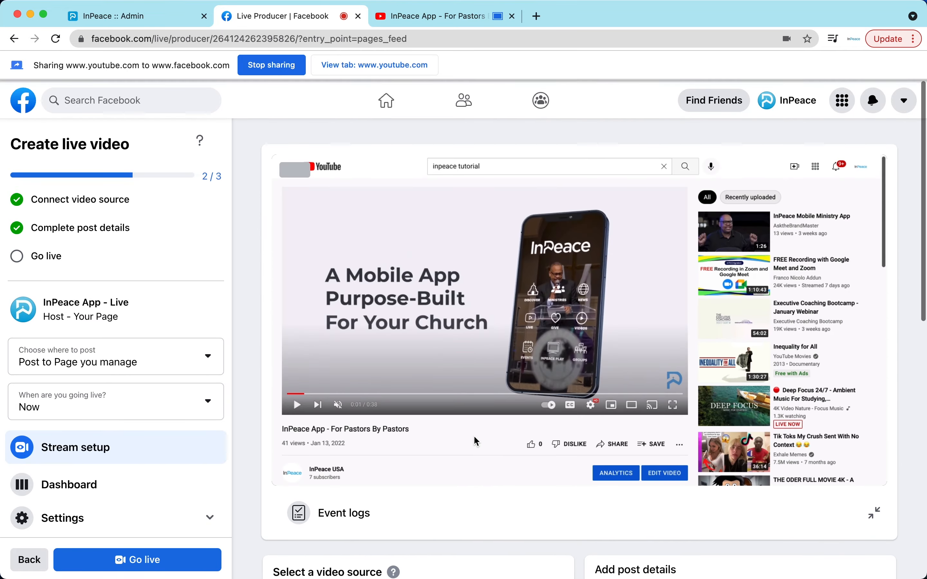
pyautogui.click(173, 558)
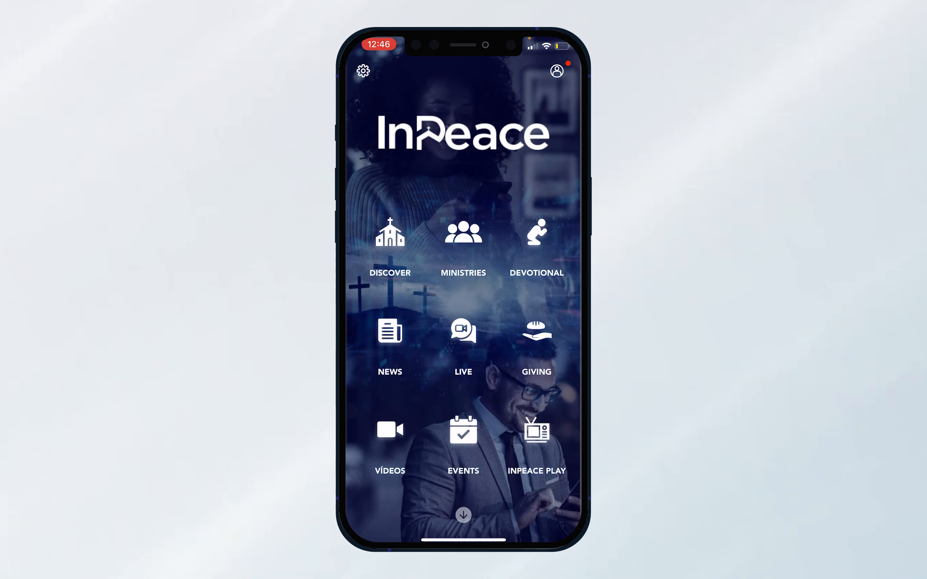
# Step: In the InPeace mobile app, open the Live section and join its chat under the name "Inpeace"
pyautogui.click(463, 331)
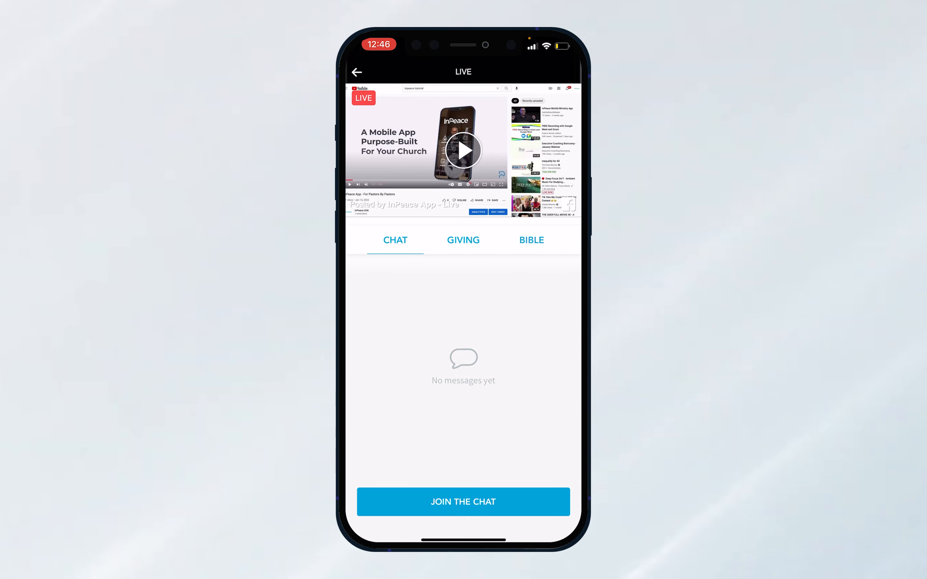
pyautogui.click(463, 502)
pyautogui.click(463, 290)
pyautogui.write('Inpeace')
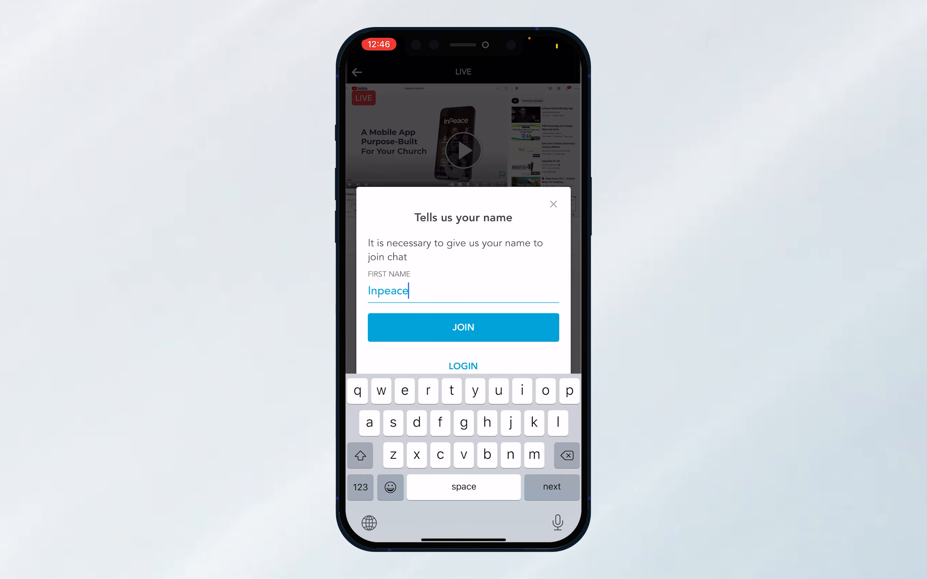
pyautogui.press('Return')
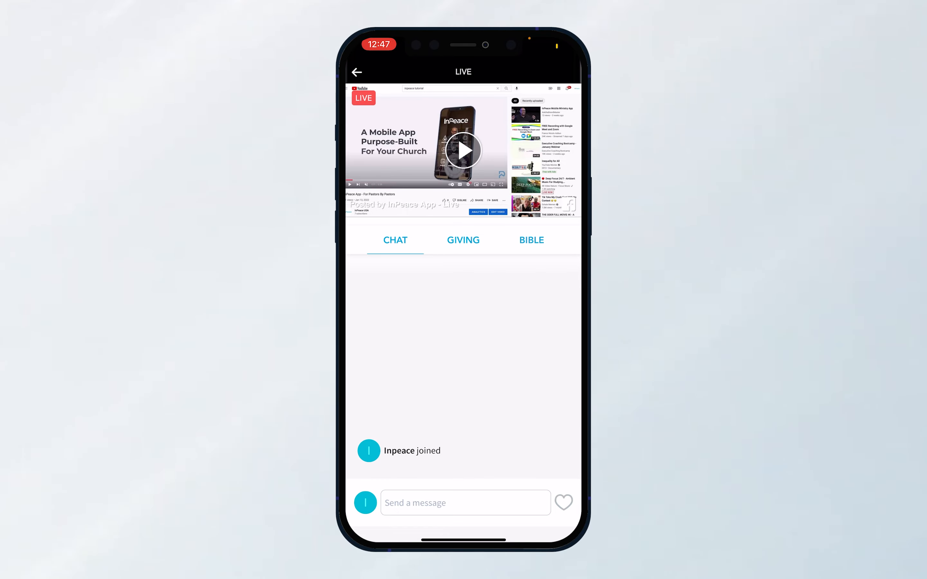
# Step: Send the message "Hello!!" in the live chat and add three heart reactions
pyautogui.click(465, 502)
pyautogui.write('Hell')
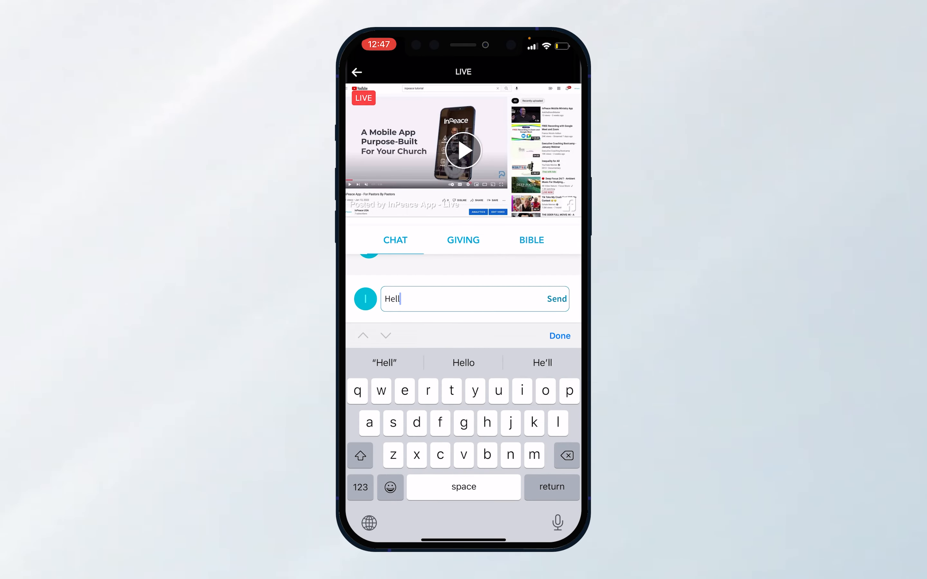
pyautogui.write('o!!')
pyautogui.click(560, 336)
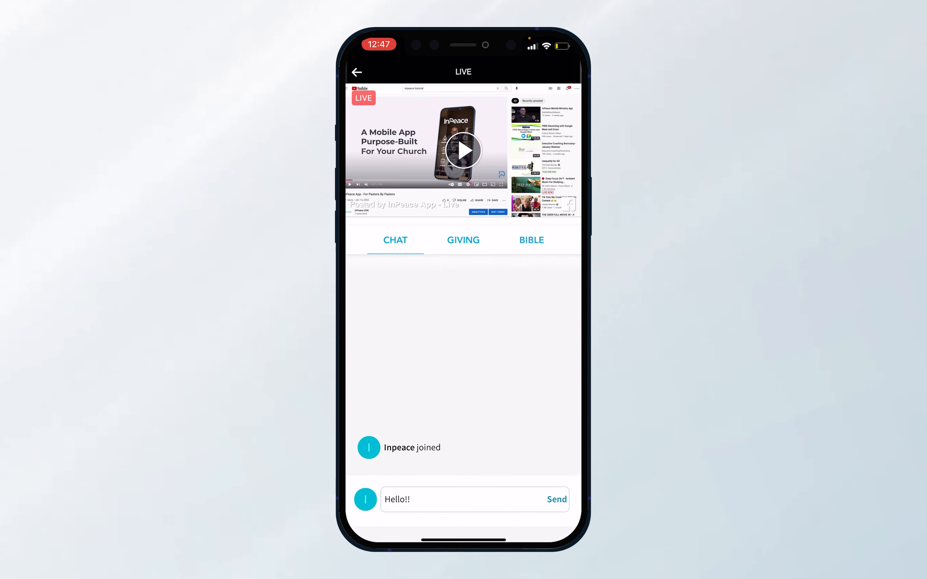
pyautogui.click(556, 497)
pyautogui.click(563, 503)
pyautogui.click(564, 503)
pyautogui.click(563, 502)
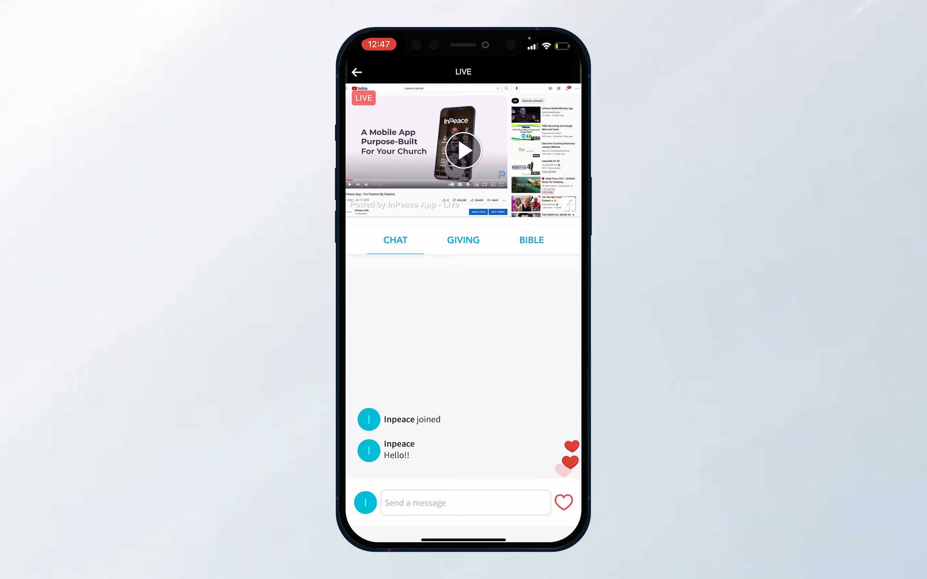
# Step: Look at the Giving and Bible sections of the live service and return to the chat
pyautogui.click(463, 240)
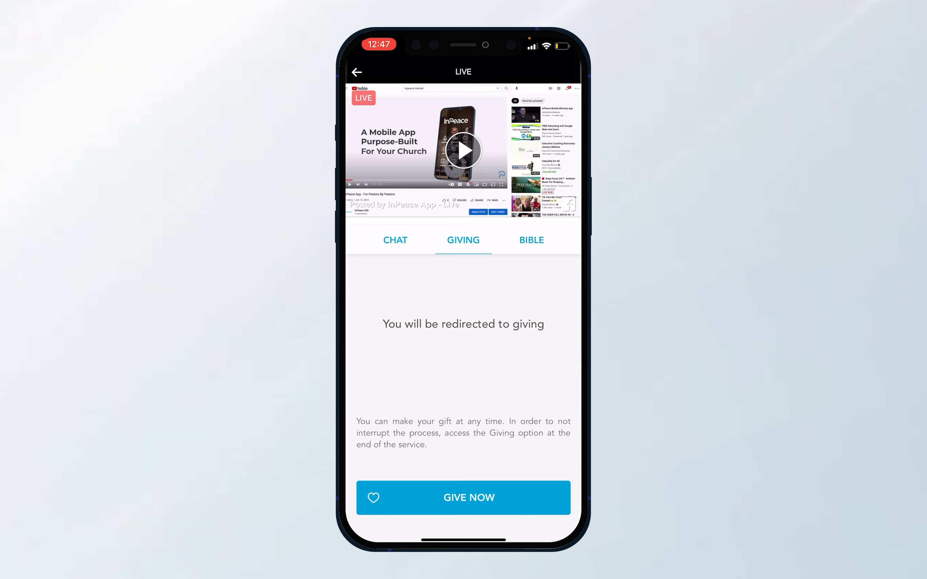
pyautogui.click(531, 240)
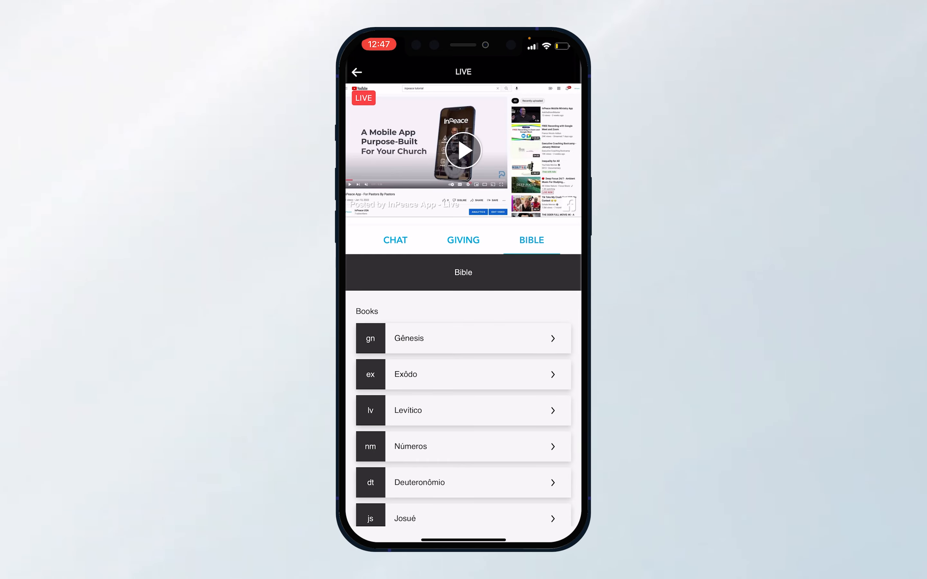
pyautogui.click(395, 240)
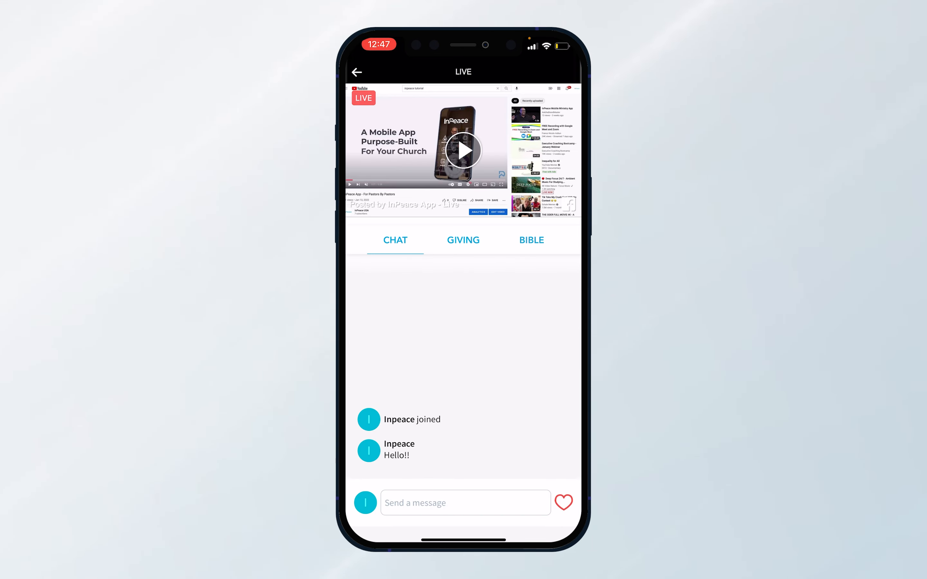